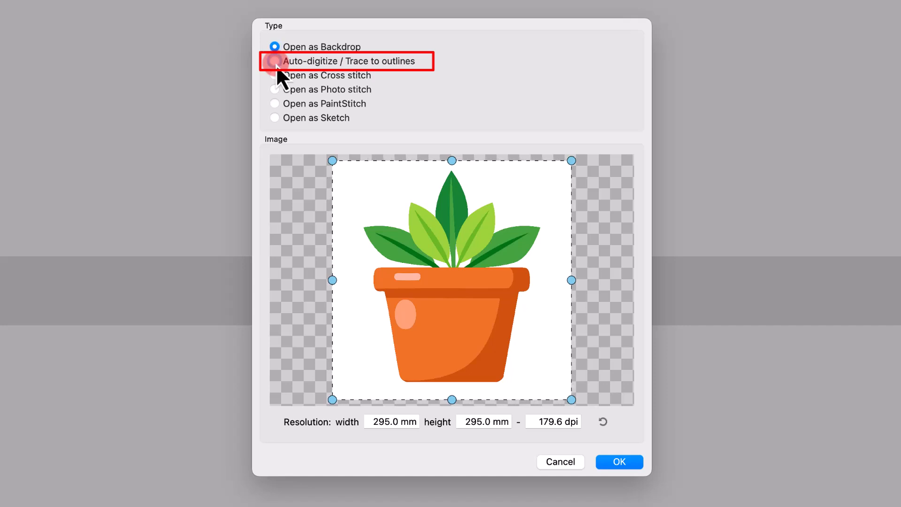
Step: Choose Auto-digitize / Trace to outlines as the way to open the image
left_click(275, 62)
Step: Try cropping the image with the frame handles, then reset the crop to the full image
left_click_drag(401, 223, 374, 324)
left_click_drag(491, 256, 474, 287)
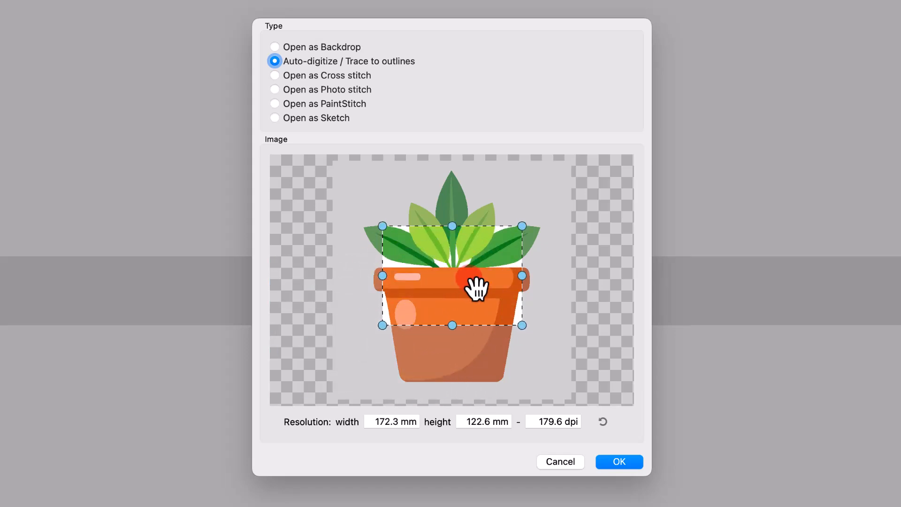
left_click_drag(348, 181, 547, 389)
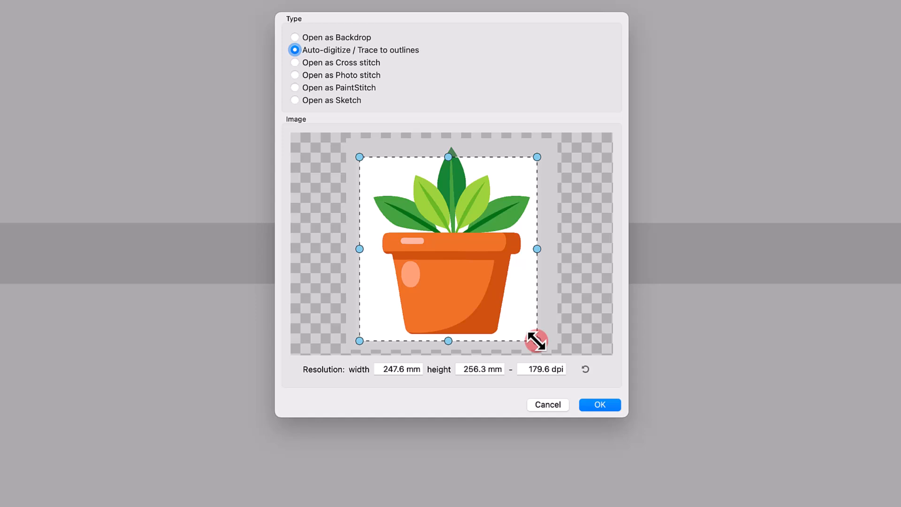
left_click_drag(536, 341, 537, 341)
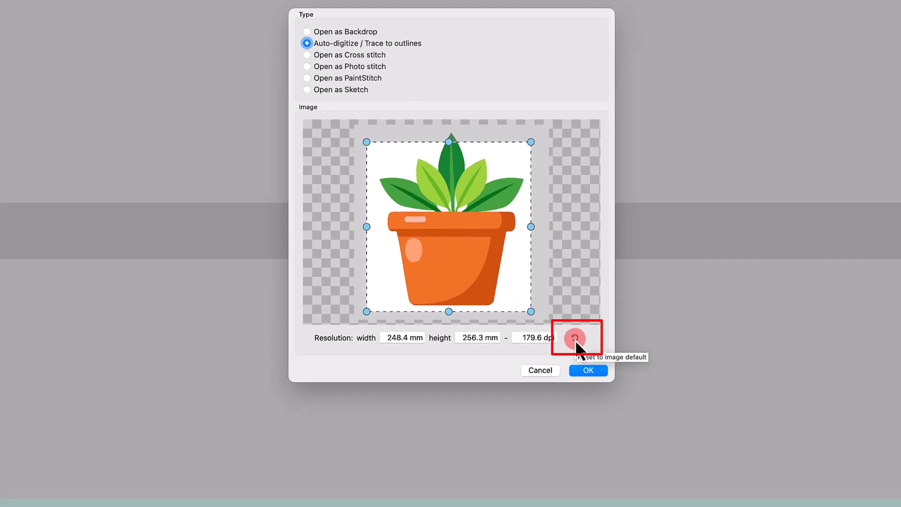
left_click(576, 340)
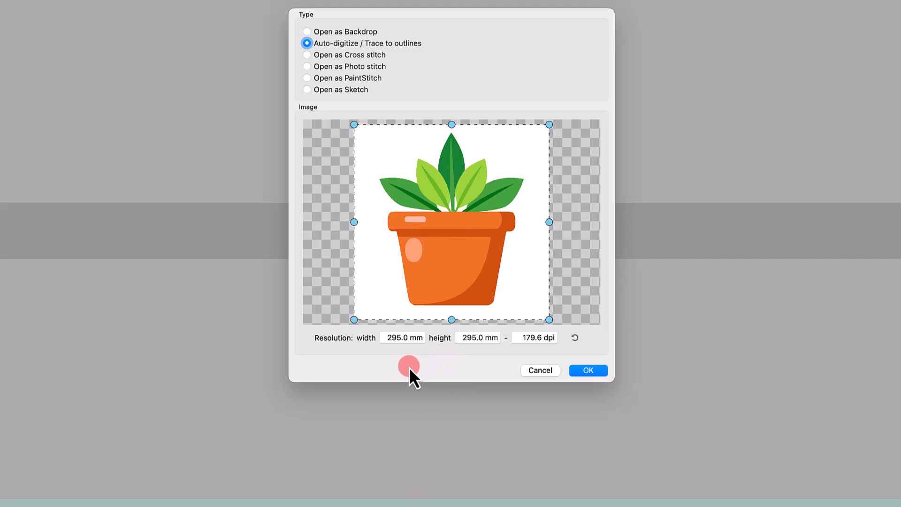
Step: Try setting the image width to 250 mm, then reset the resolution
double_click(401, 336)
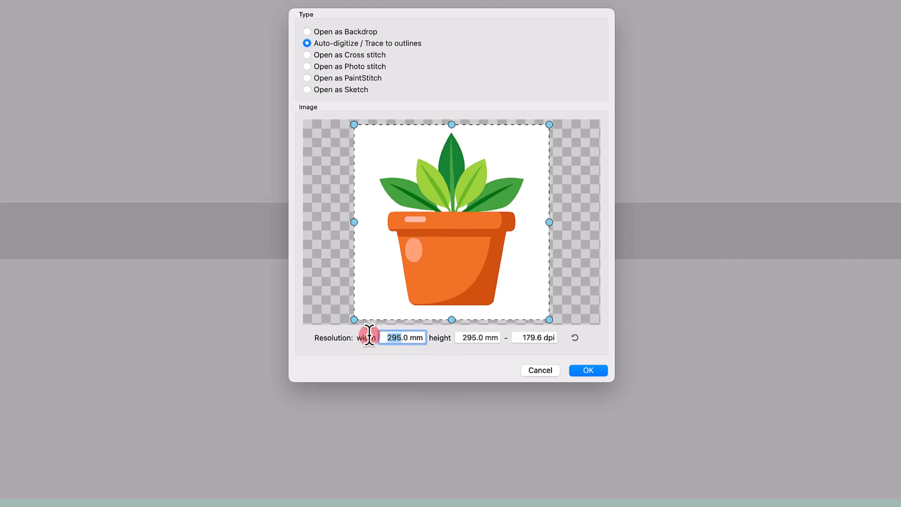
type("250")
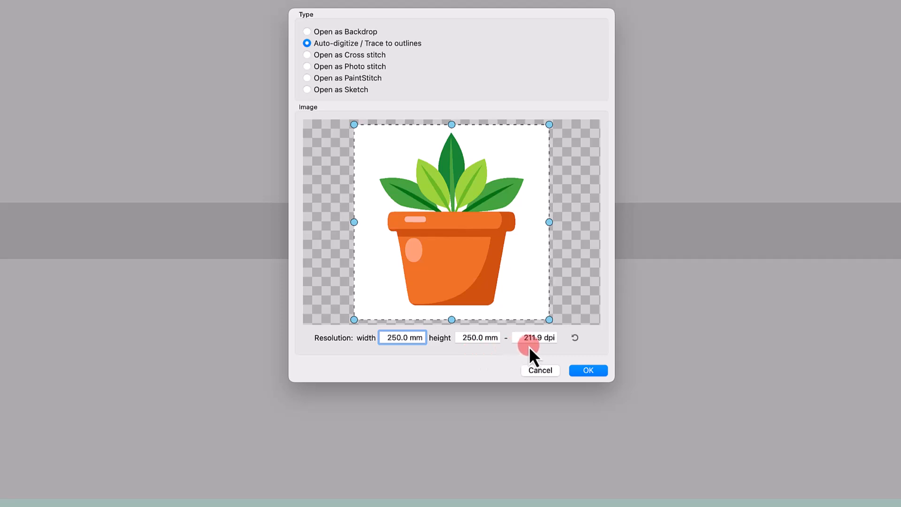
left_click(575, 337)
Step: Confirm the import and enable Scale image at 45% in the trace options
left_click(588, 370)
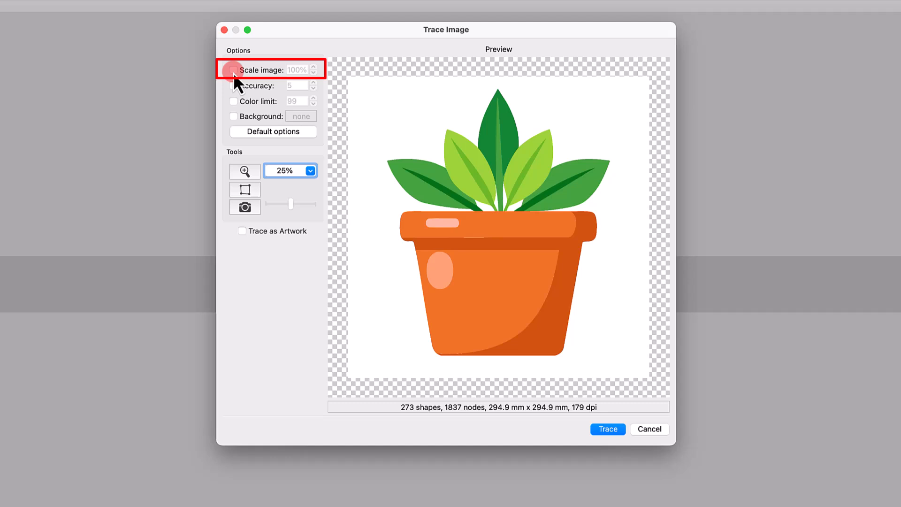
left_click(233, 70)
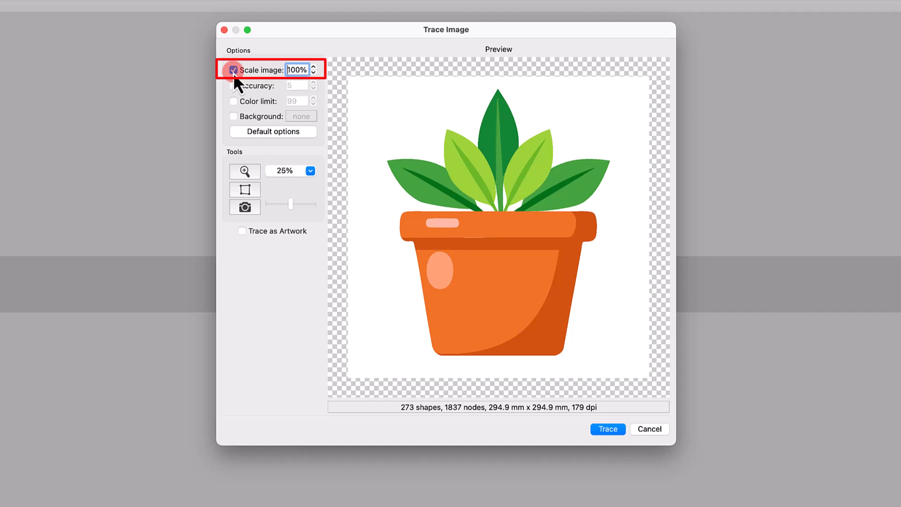
left_click(300, 71)
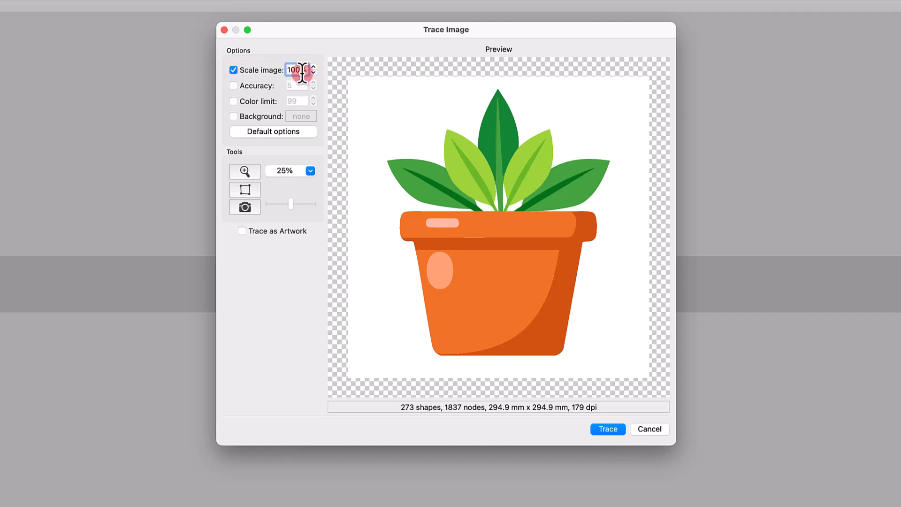
left_click_drag(302, 73, 269, 66)
type("45")
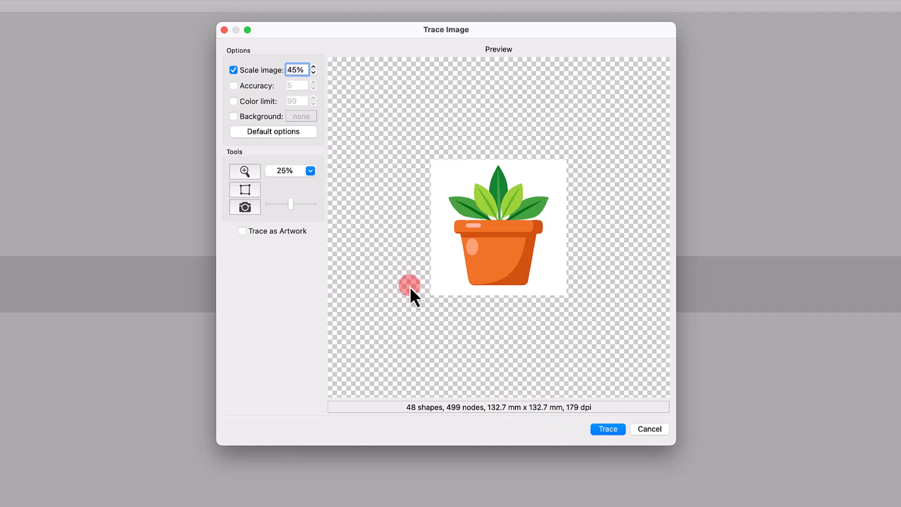
Step: Enable Accuracy at 5 and show the traced outlines in the preview
scroll(412, 296, "up", 5)
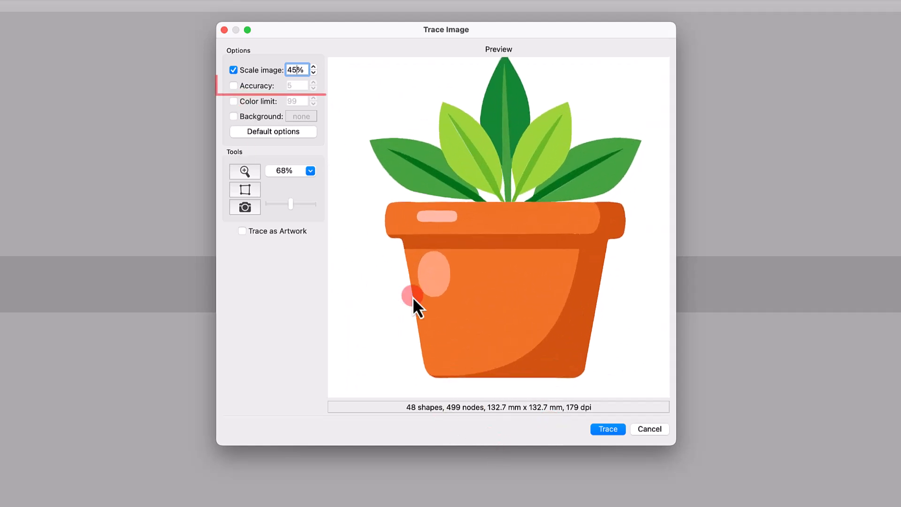
left_click(234, 86)
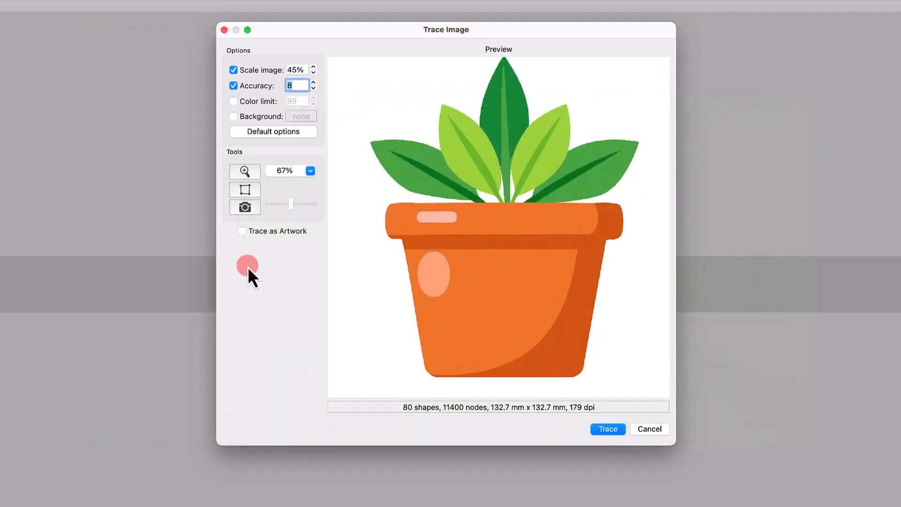
left_click(248, 189)
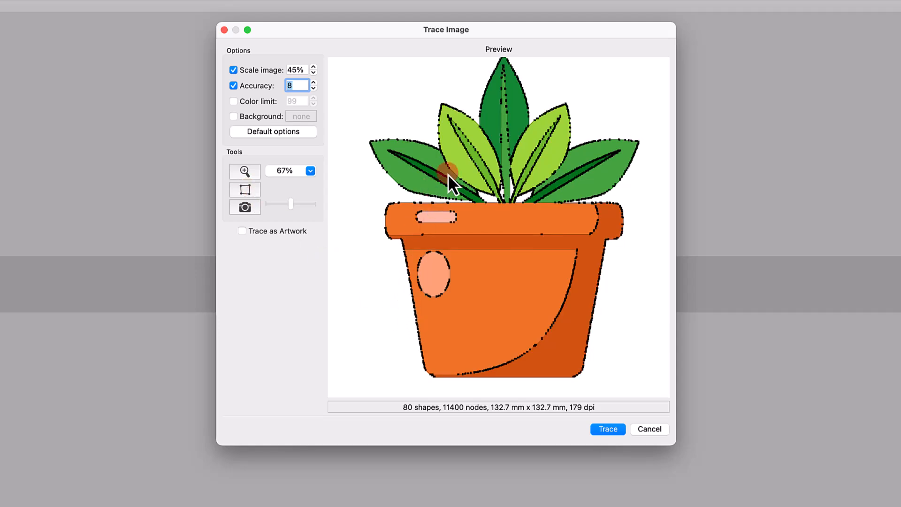
scroll(447, 174, "up", 5)
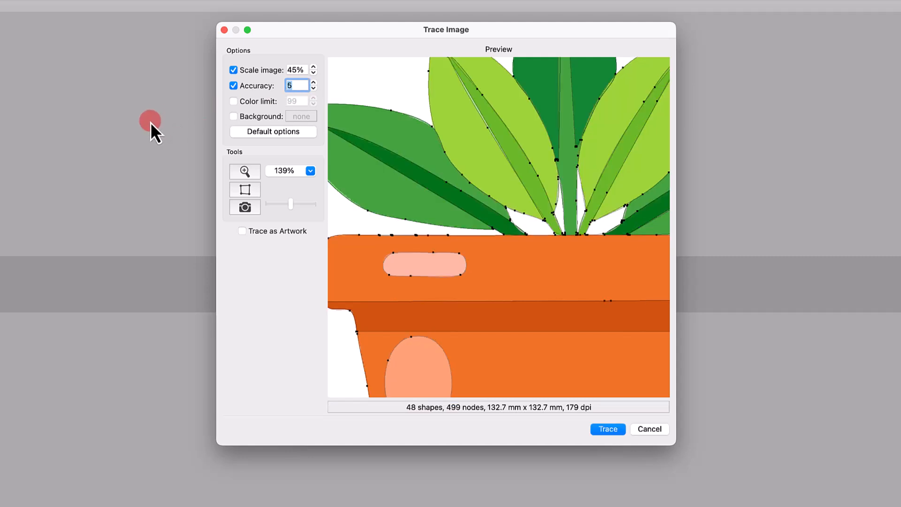
scroll(438, 272, "down", 5)
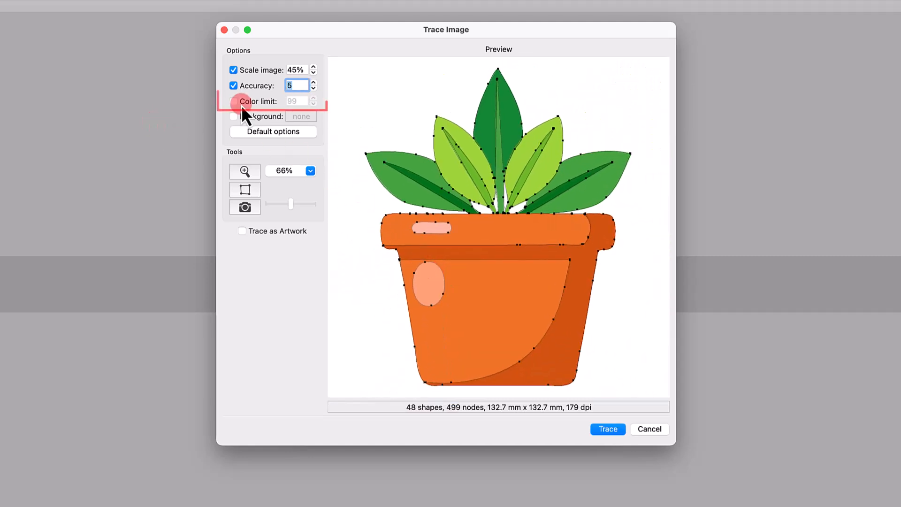
Step: Set Color limit to 15 and enable Background, sampling the white image background with the eyedropper
left_click(234, 101)
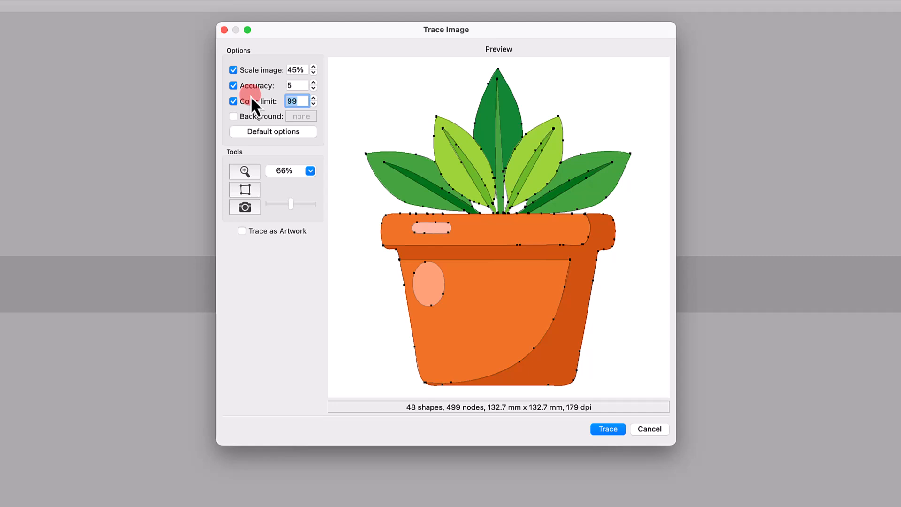
type("3")
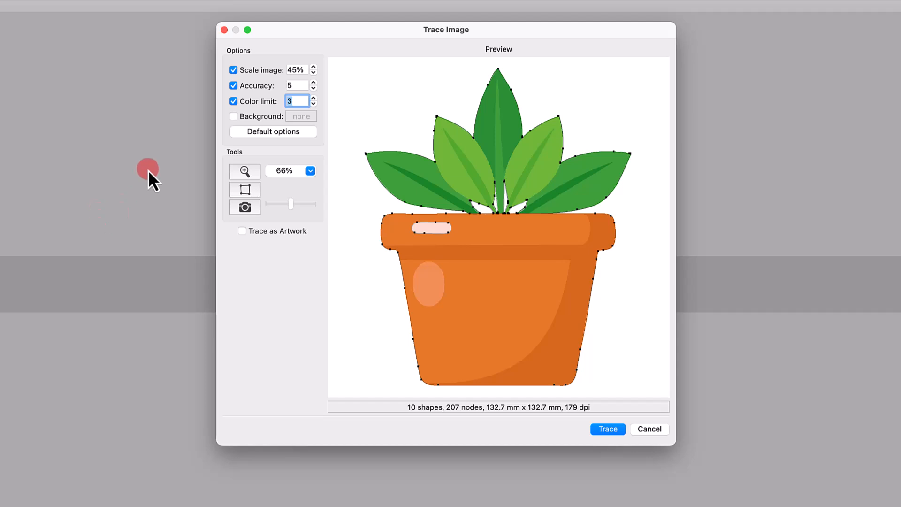
type("15")
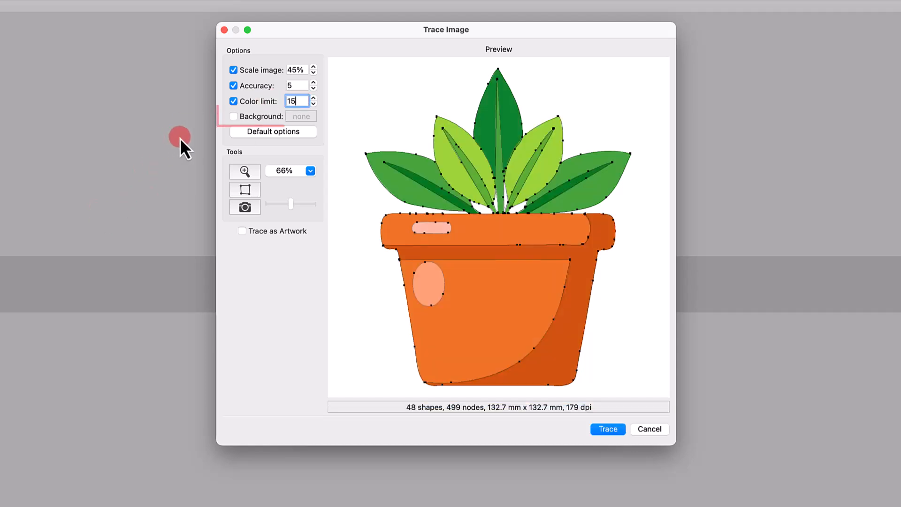
left_click(233, 116)
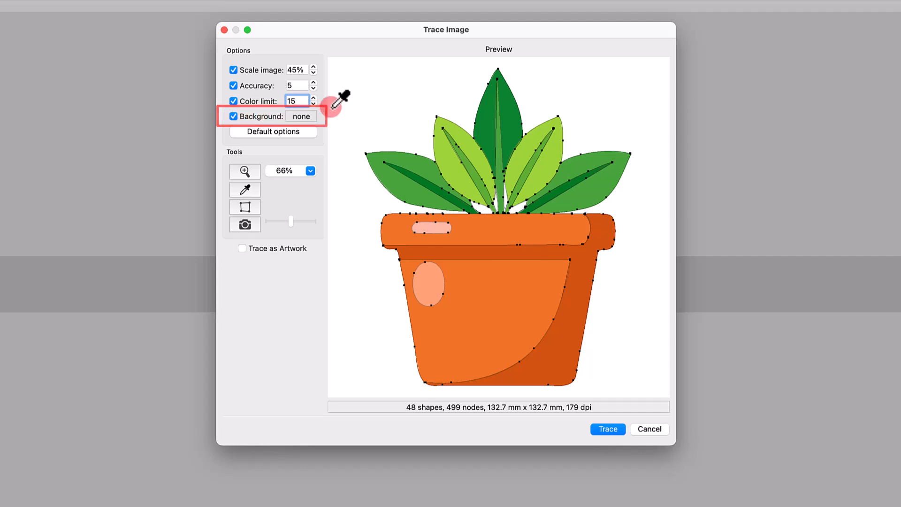
left_click(381, 108)
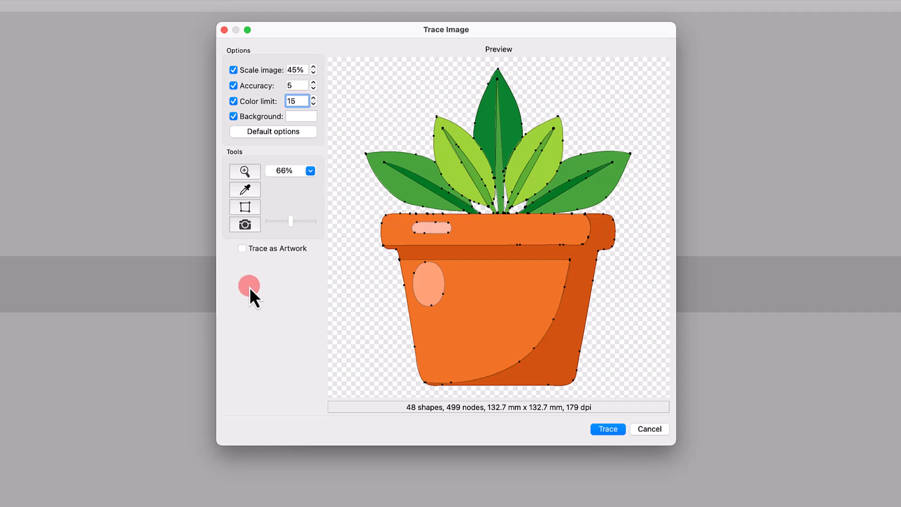
Step: Zoom in and out of the trace preview to inspect the outlines
left_click(253, 173)
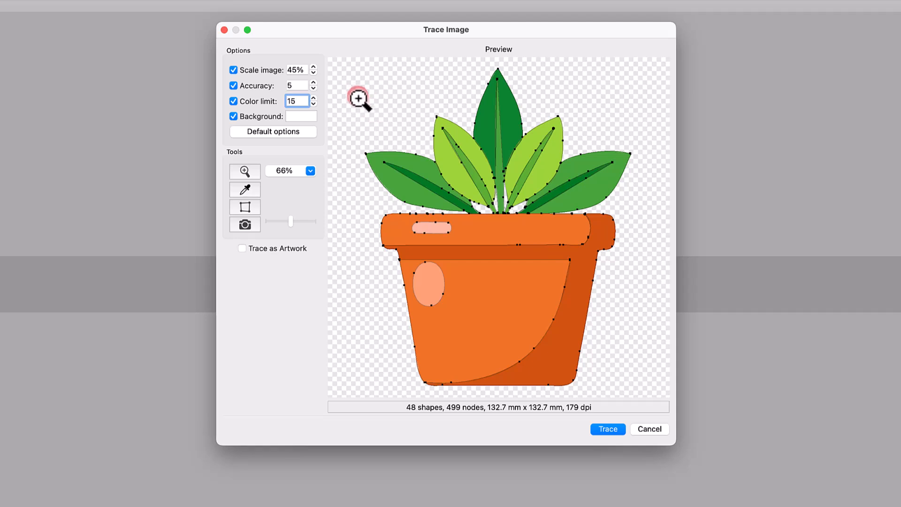
left_click_drag(355, 93, 543, 302)
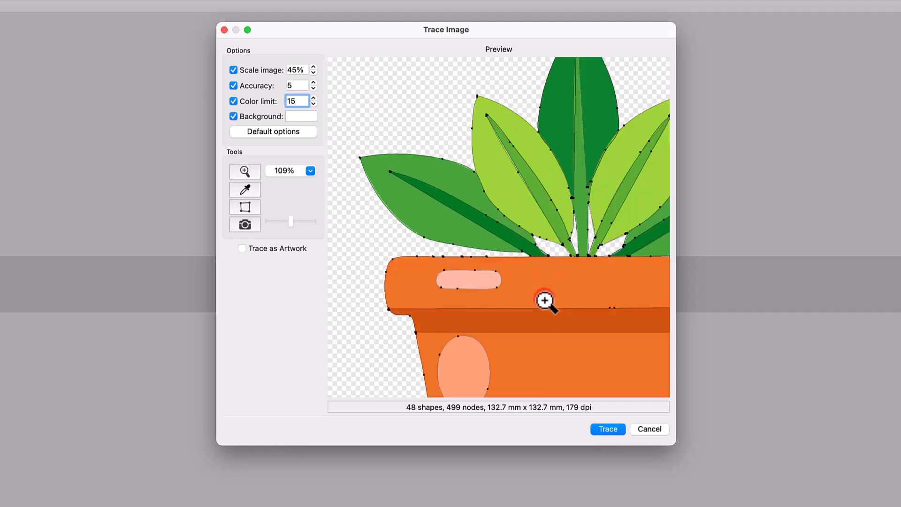
left_click(310, 171)
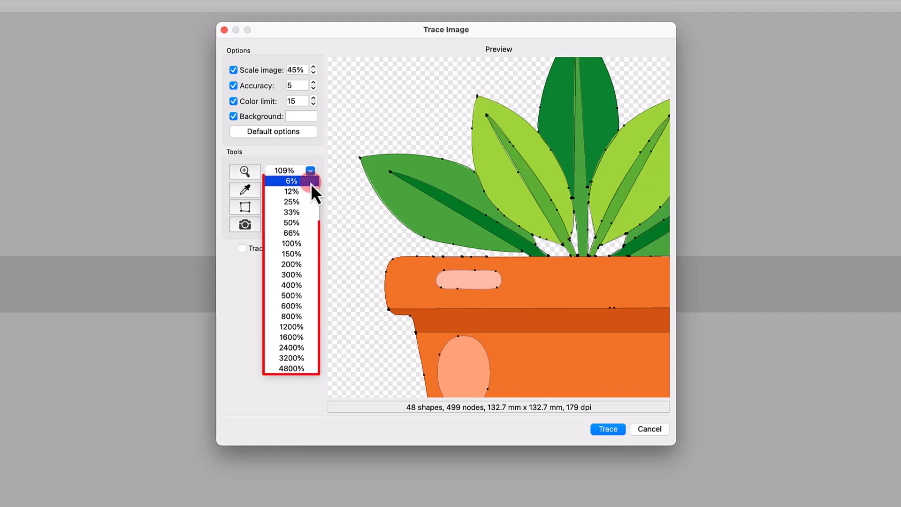
left_click(311, 224)
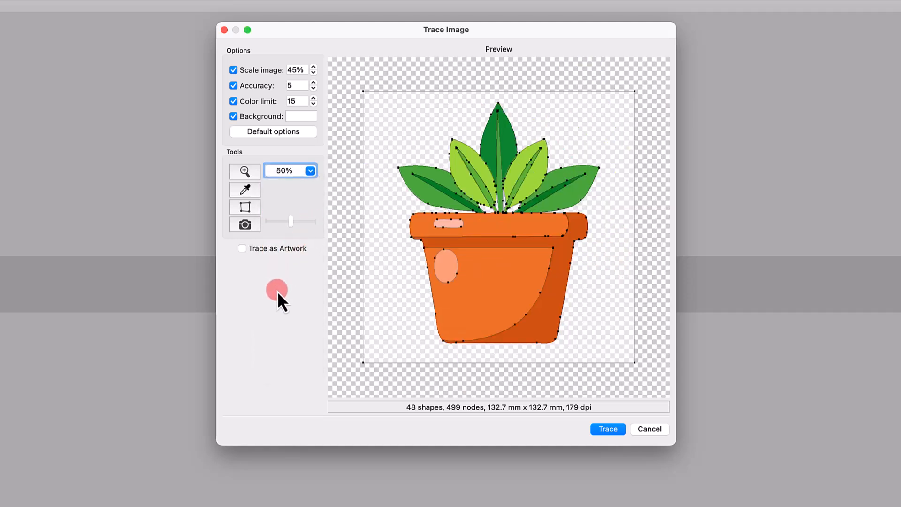
left_click(468, 246)
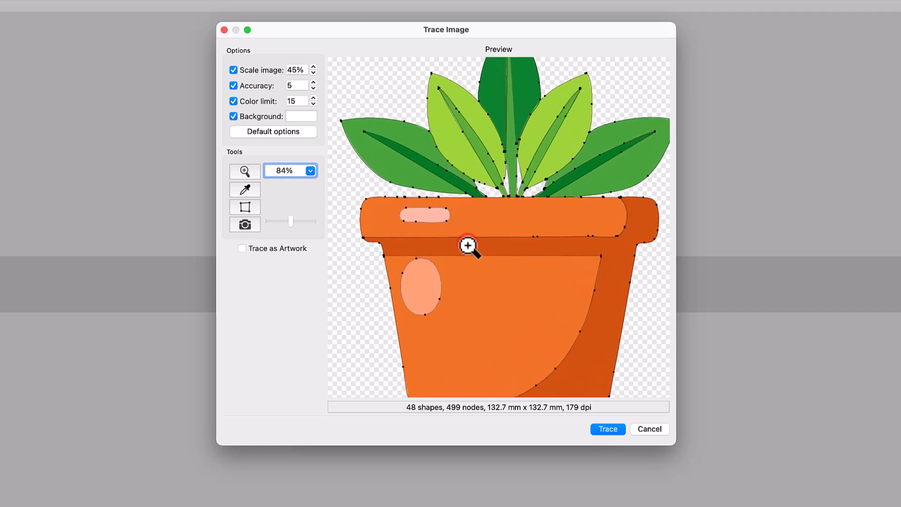
left_click(468, 246)
scroll(468, 245, "down", 5)
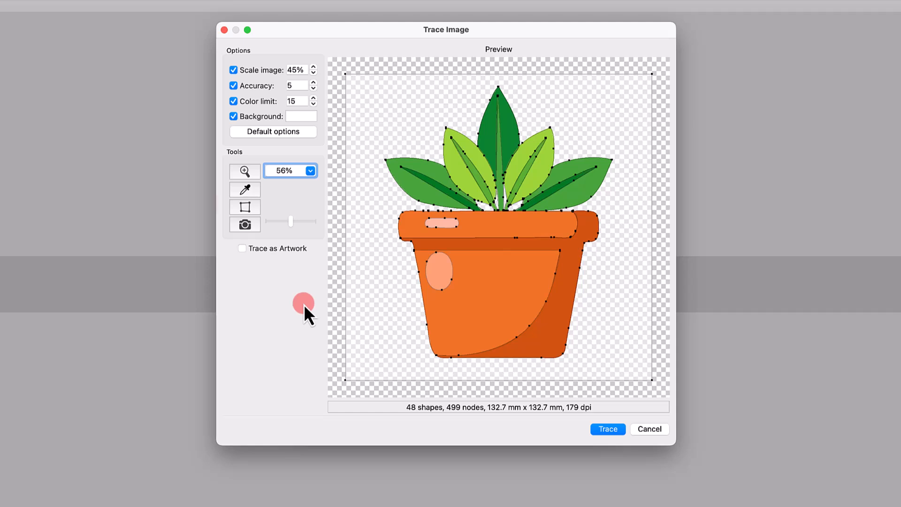
Step: Toggle the outline and image display in the preview and adjust the preview slider
left_click(254, 209)
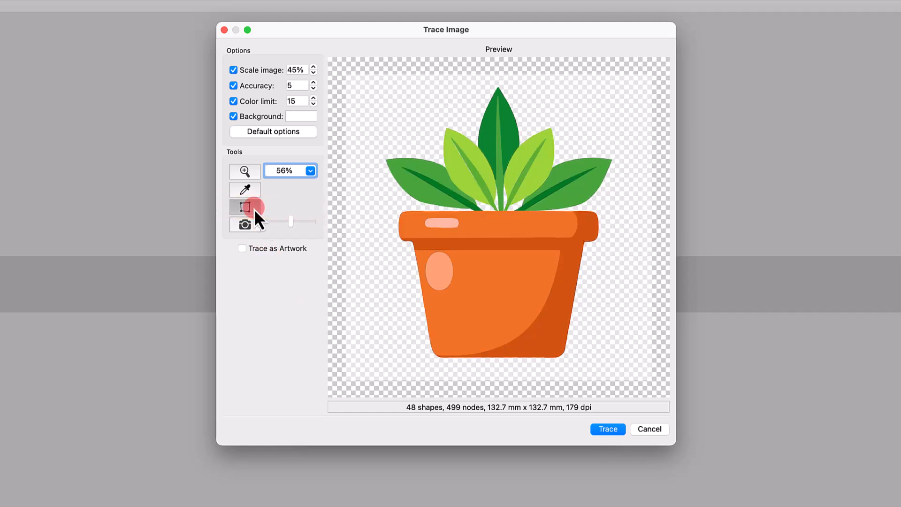
left_click(254, 209)
left_click(254, 209)
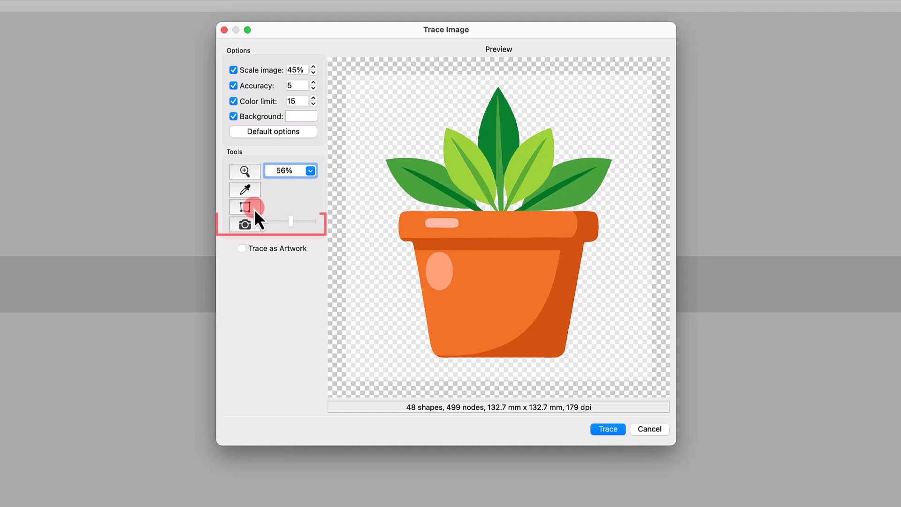
left_click(252, 227)
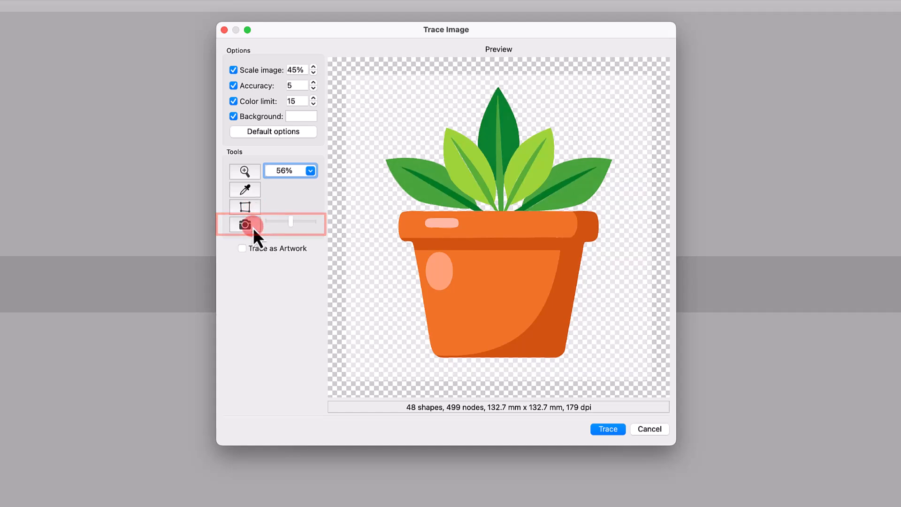
left_click_drag(291, 227, 263, 224)
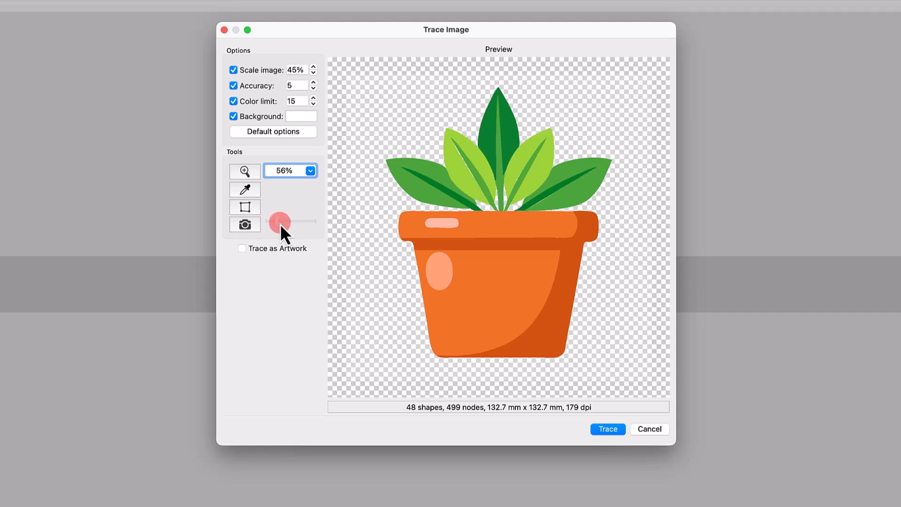
Step: Enable Trace as Artwork and run the trace
left_click(243, 248)
left_click(621, 432)
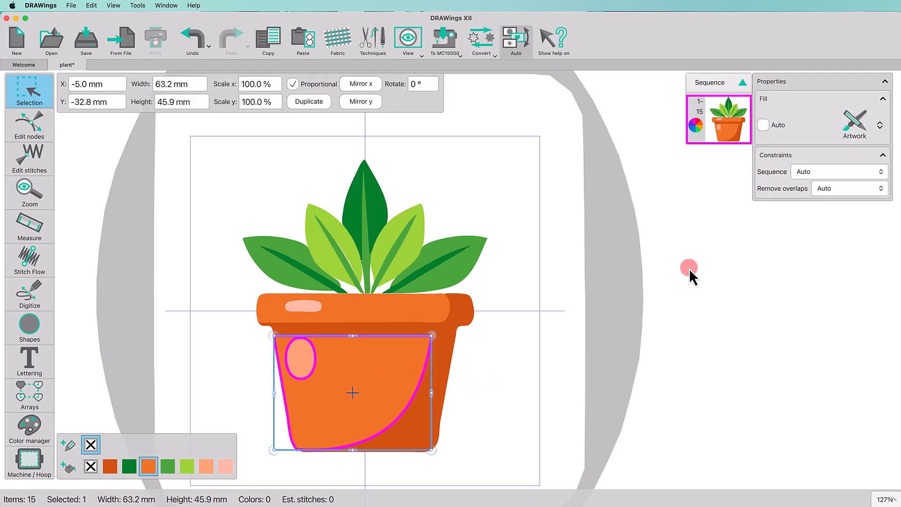
Step: Change the fill of the pot's front and rim pieces from Artwork to stitch fills, using Step for the front
left_click(850, 126)
left_click(810, 158)
left_click(469, 316)
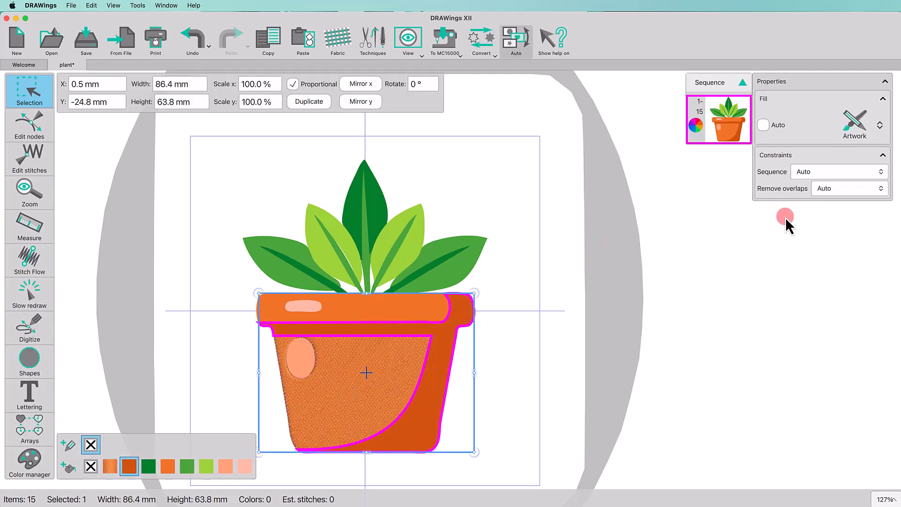
left_click(853, 125)
left_click(829, 153)
Step: Select three of the leaves and set their fill type to Piping
left_click(410, 262)
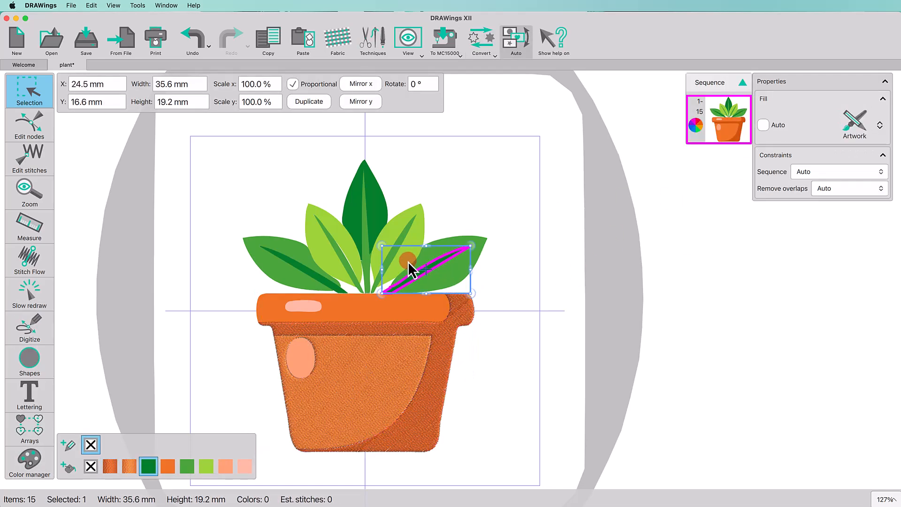
left_click(409, 233, "shift")
left_click(362, 200, "shift")
left_click(838, 128)
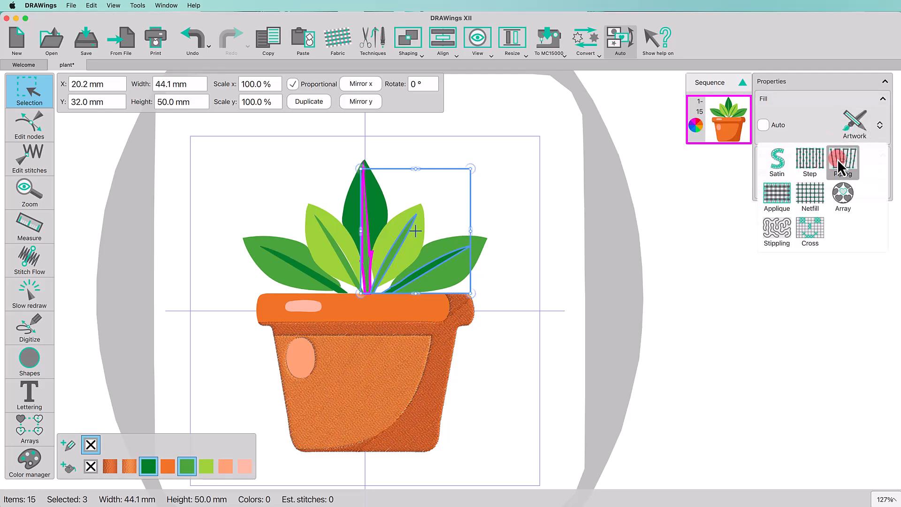
left_click(837, 159)
left_click(569, 224)
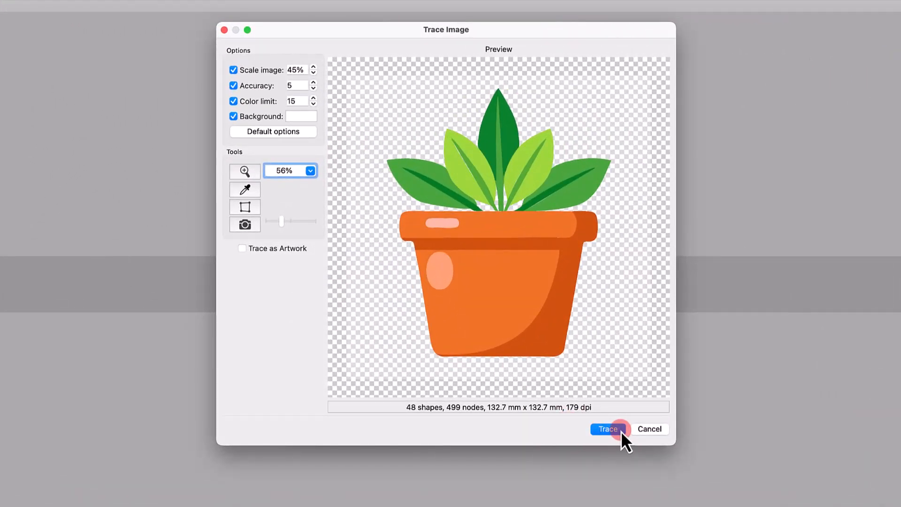
Step: Trace the image with the current settings
left_click(608, 429)
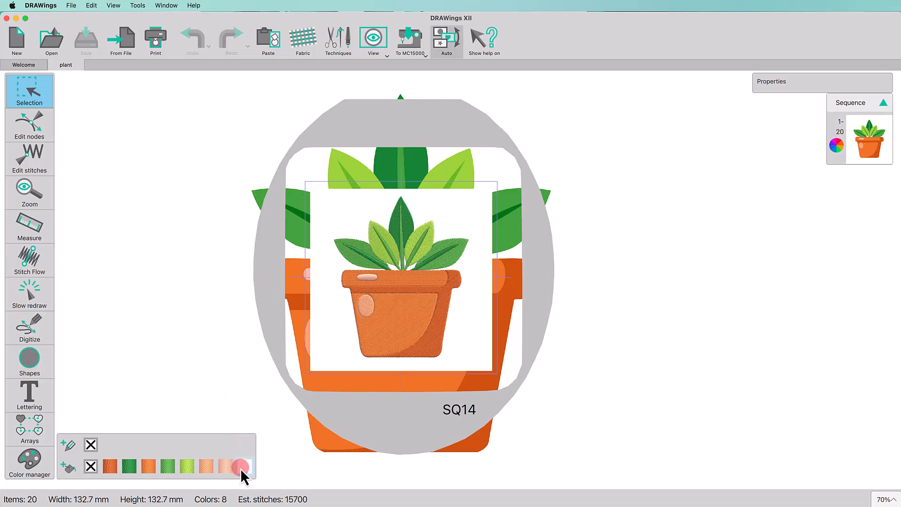
right_click(240, 468)
left_click(257, 463)
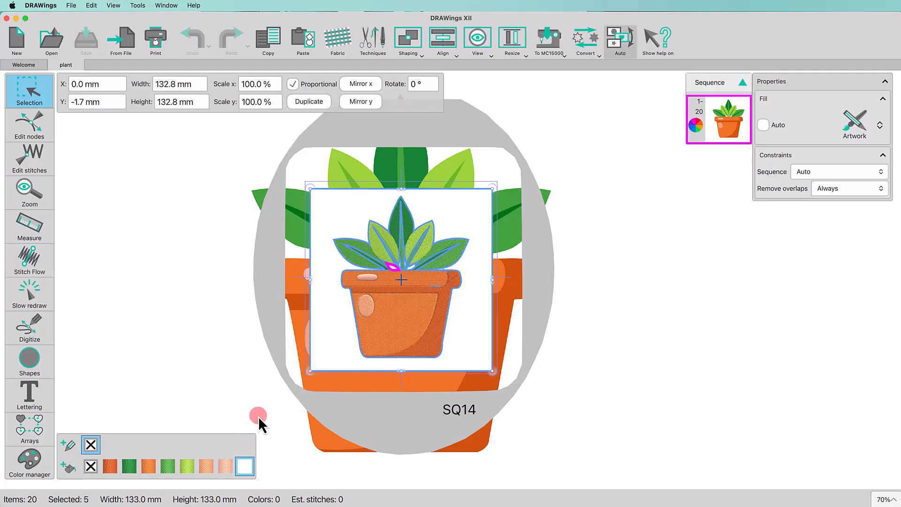
Step: Convert the selected traced artwork pieces into embroidery stitches
right_click(354, 218)
left_click(368, 331)
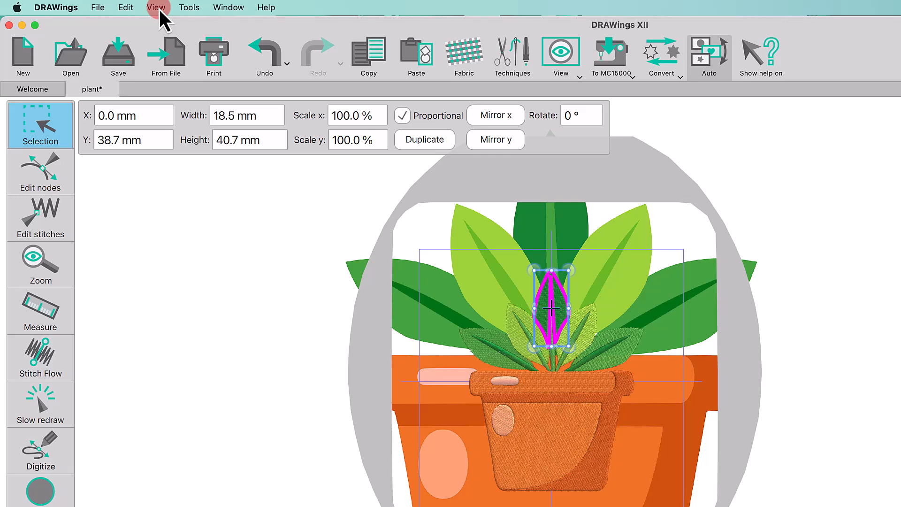
Step: Hide the backdrop image behind the embroidery
left_click(113, 5)
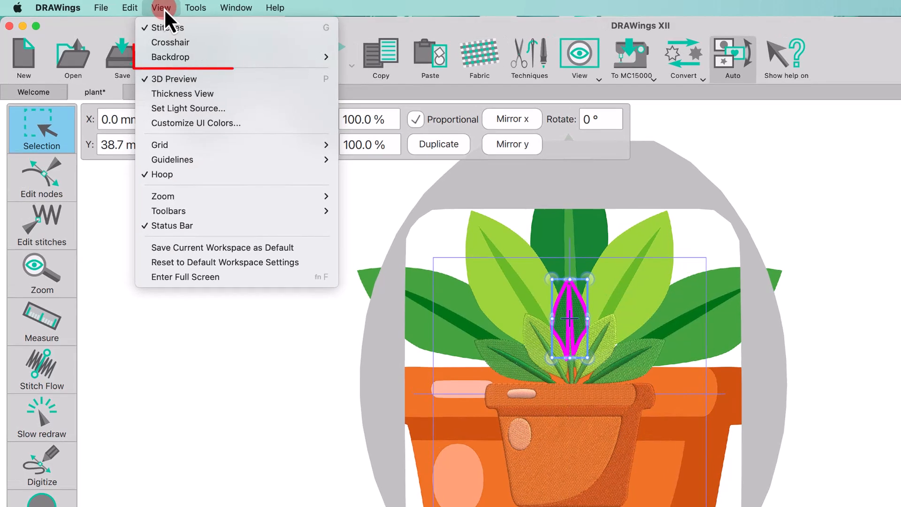
left_click(182, 60)
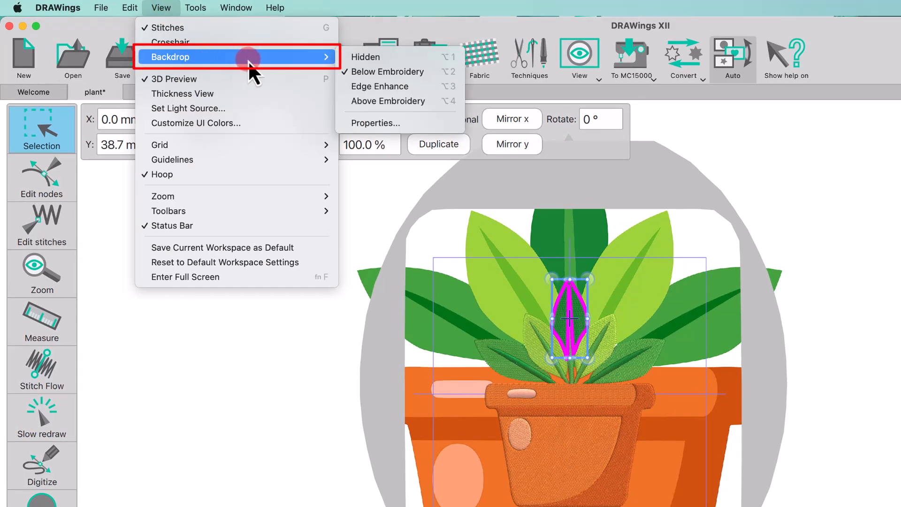
left_click(418, 60)
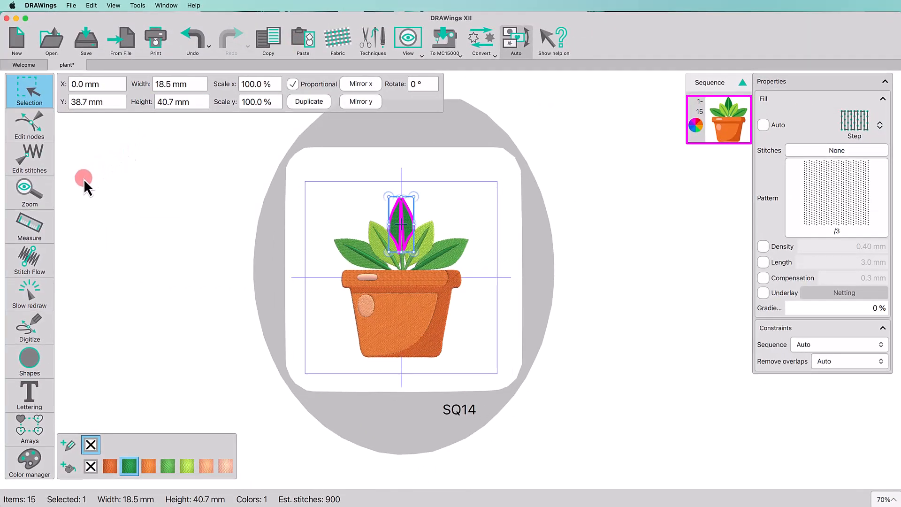
Step: Weld the light oval highlight into the front panel of the pot
left_click(30, 194)
left_click(30, 201)
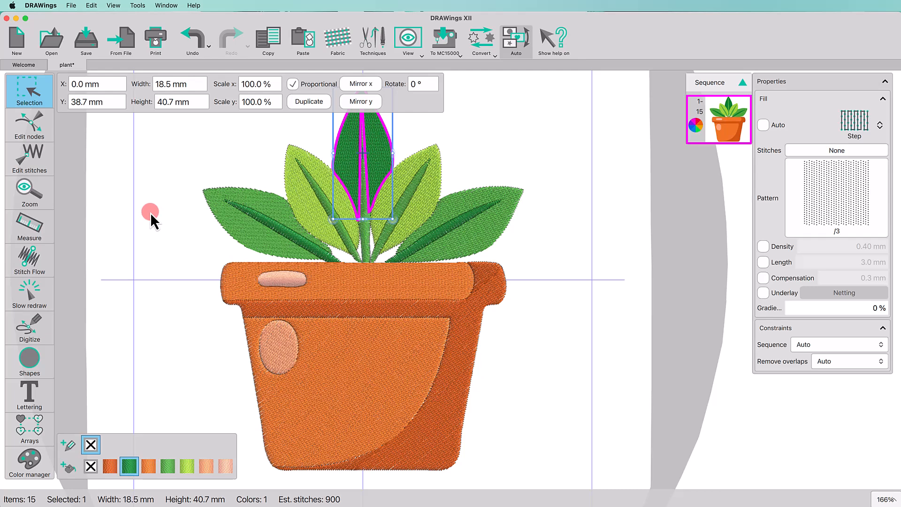
left_click(162, 187)
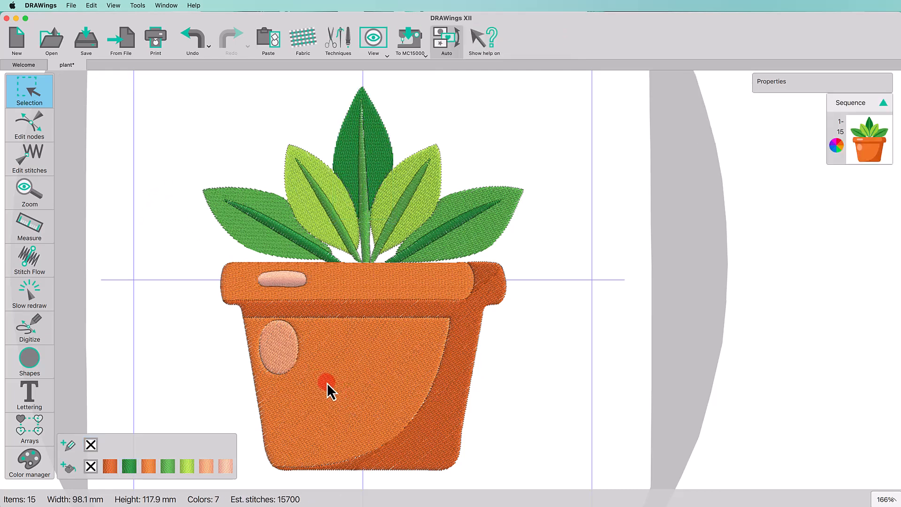
left_click(278, 353)
left_click(336, 377, "shift")
left_click(408, 45)
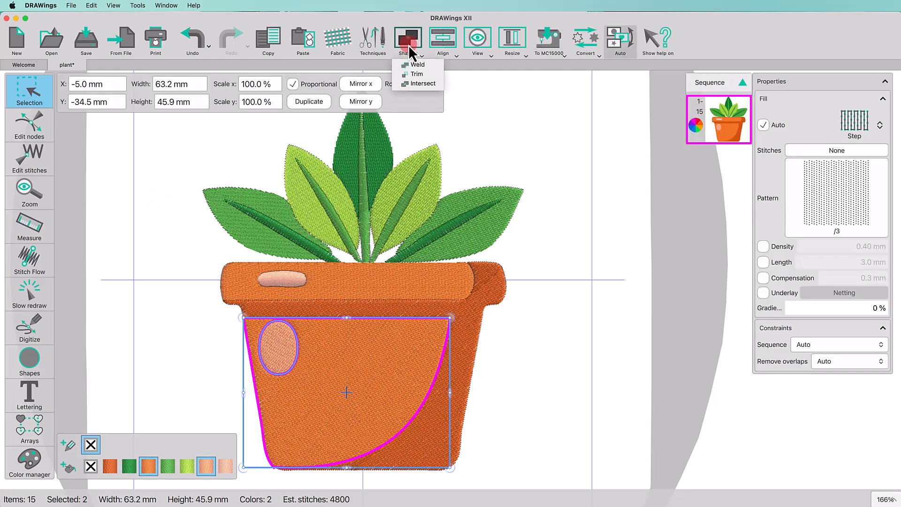
left_click(413, 64)
Step: Weld the small highlight on the rim into the pot's rim piece
left_click(282, 280)
left_click(330, 267, "shift")
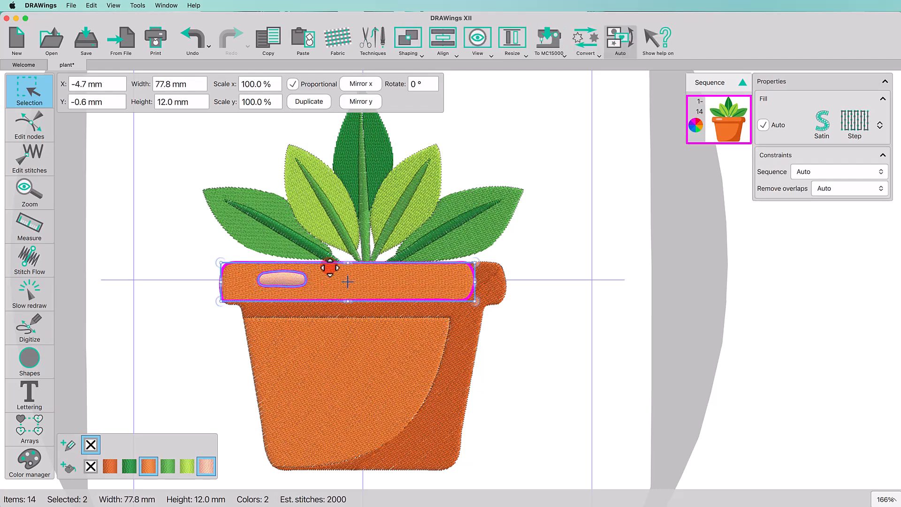
left_click(406, 40)
left_click(415, 67)
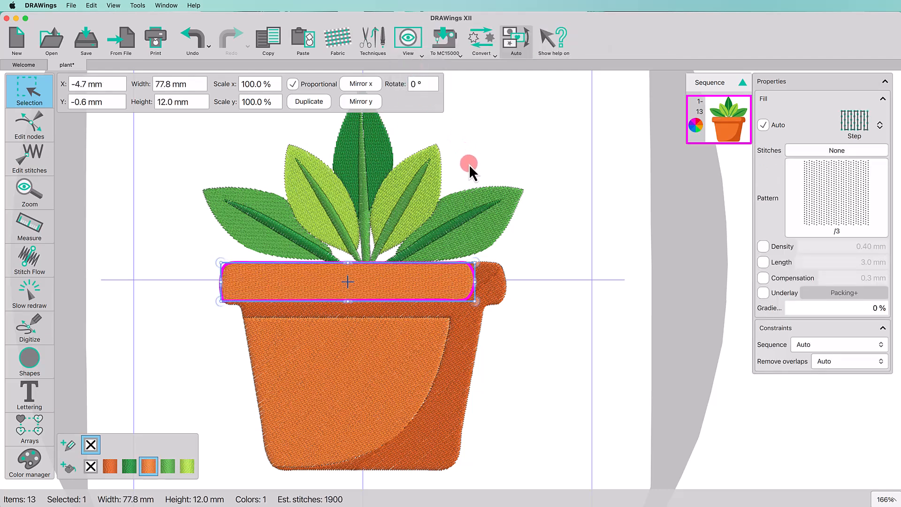
Step: Select the five leaf veins and set their fill type to Piping
left_click(466, 215)
left_click(423, 170, "shift")
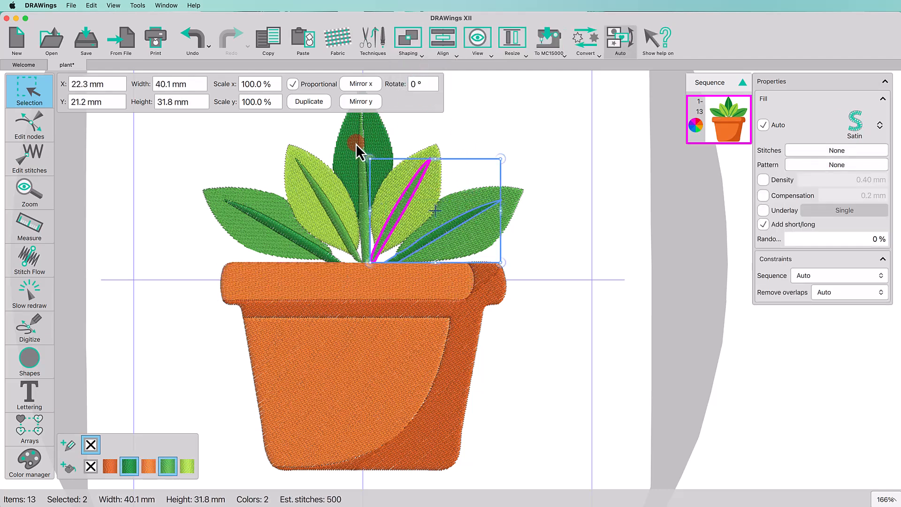
left_click(357, 144, "shift")
left_click(311, 187, "shift")
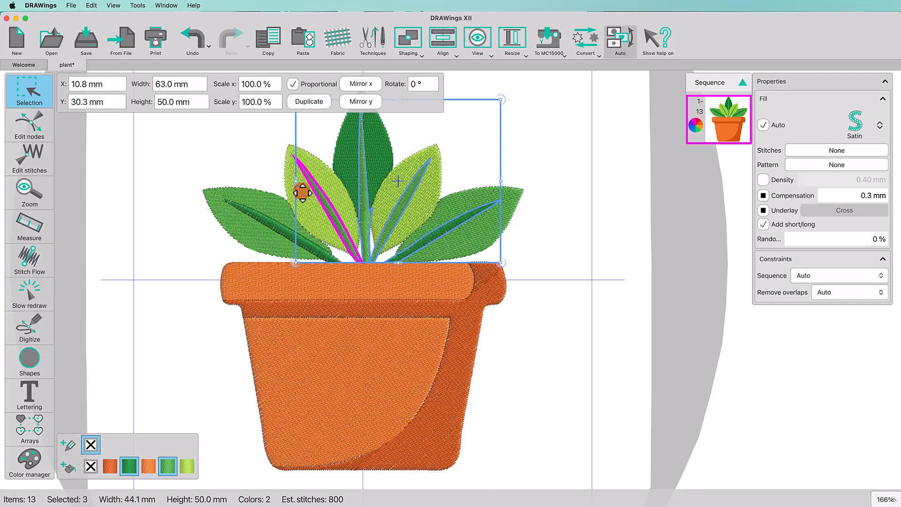
left_click(269, 219, "shift")
left_click(857, 127)
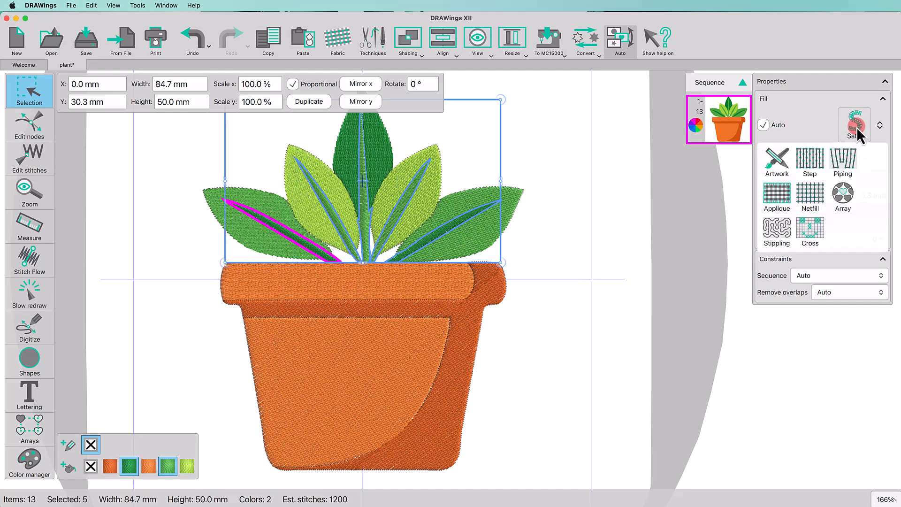
left_click(840, 165)
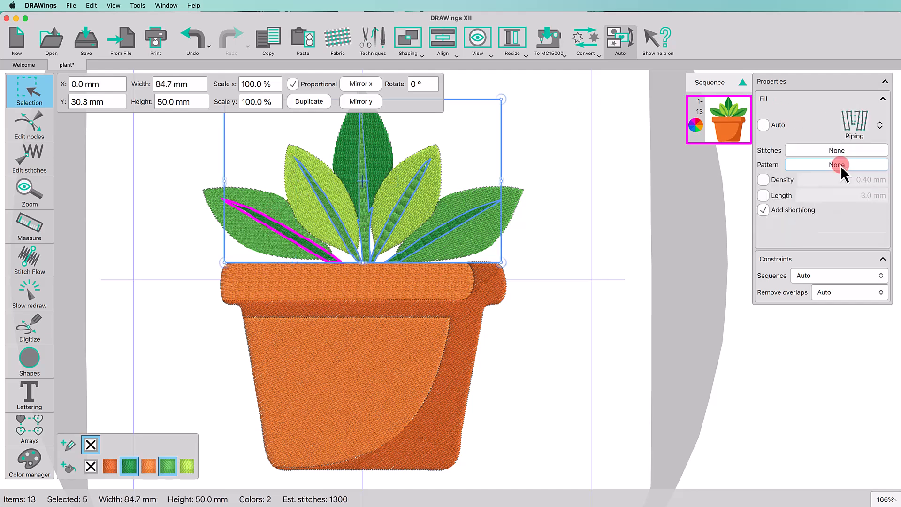
Step: Select the five leaves and change their fill type to Satin
left_click(514, 198)
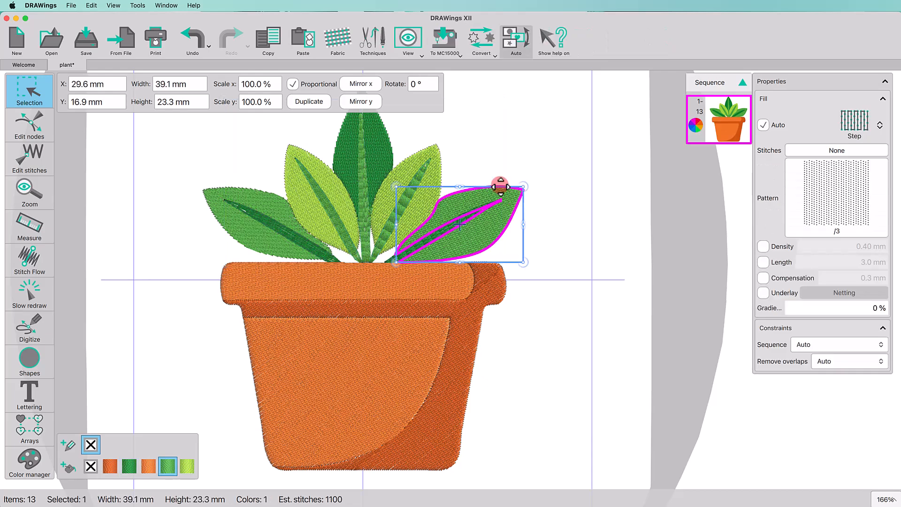
left_click(435, 154, "shift")
left_click(375, 134, "shift")
left_click(316, 162, "shift")
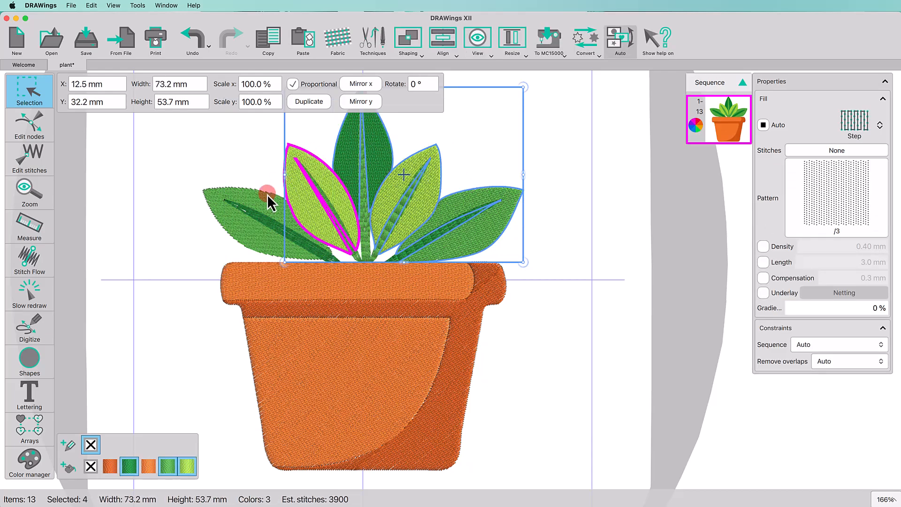
left_click(267, 194, "shift")
left_click(849, 124)
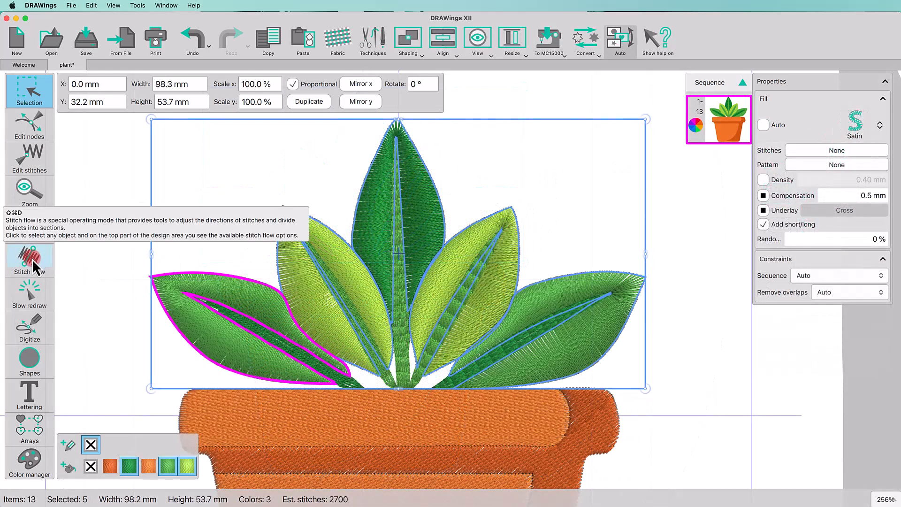
Step: Redirect the satin stitch angles of the right, top and upper left leaves with the Stitch Flow tool
left_click(32, 259)
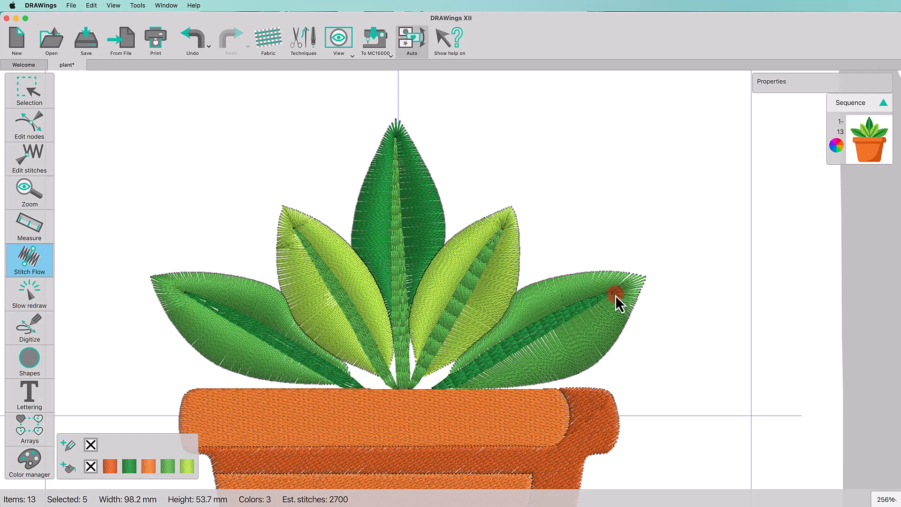
left_click(615, 295)
left_click_drag(612, 294, 645, 280)
left_click(398, 121)
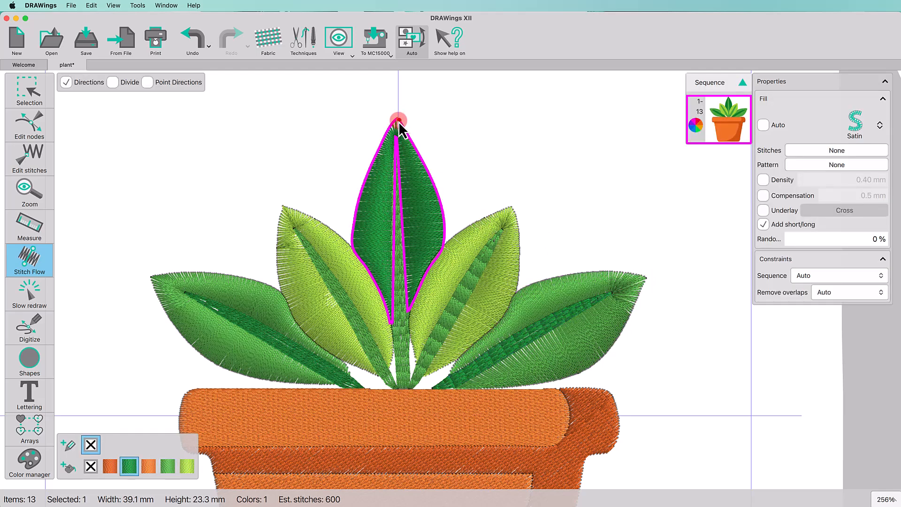
left_click_drag(397, 119, 398, 118)
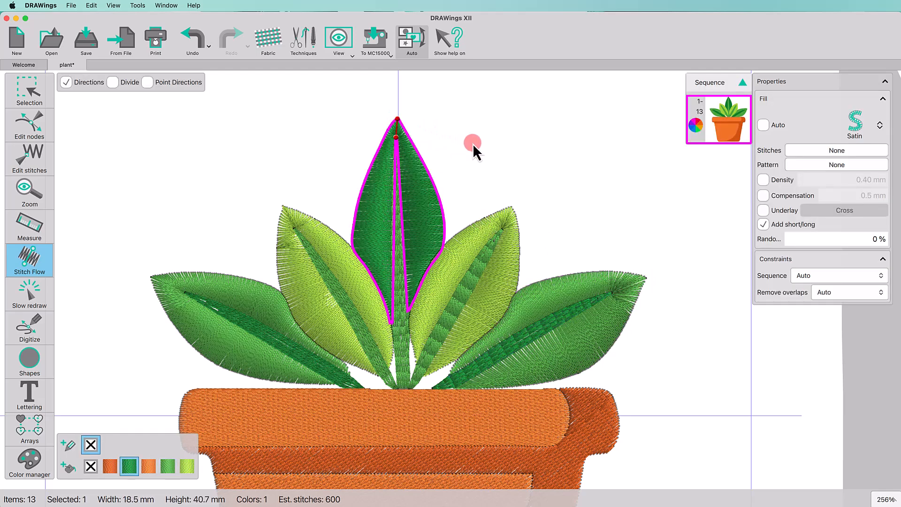
left_click(317, 242)
left_click_drag(291, 232, 282, 215)
left_click(249, 174)
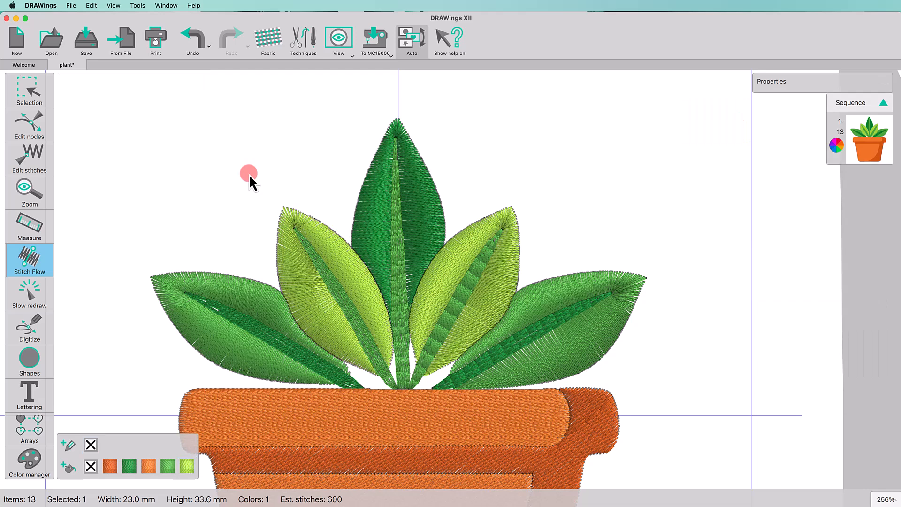
left_click(36, 193)
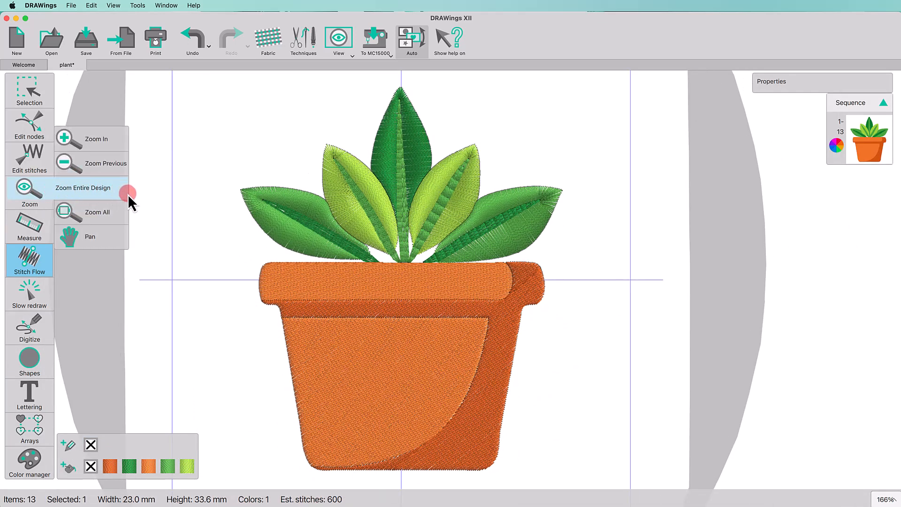